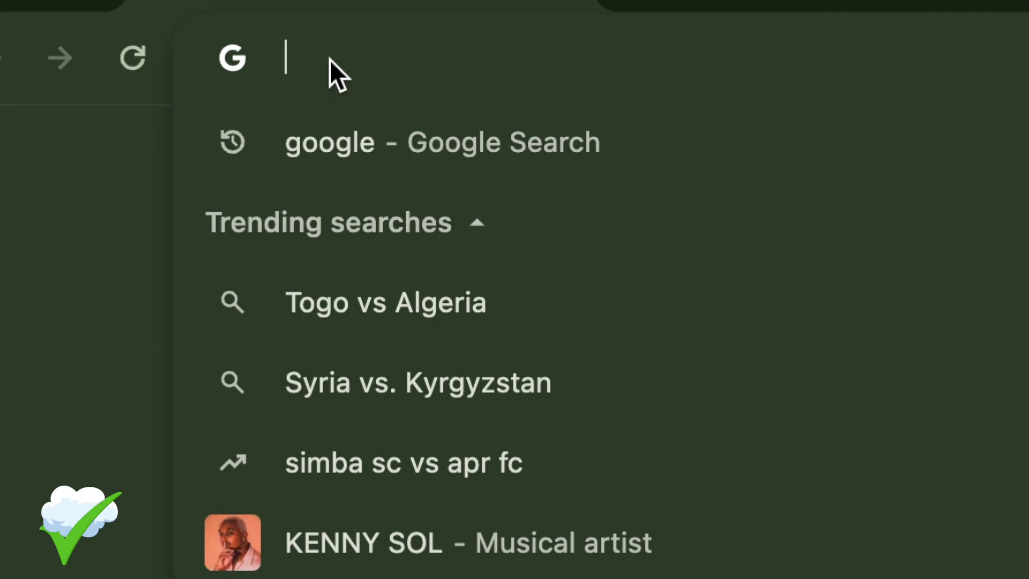
{"action": "type", "text": ".fbp"}
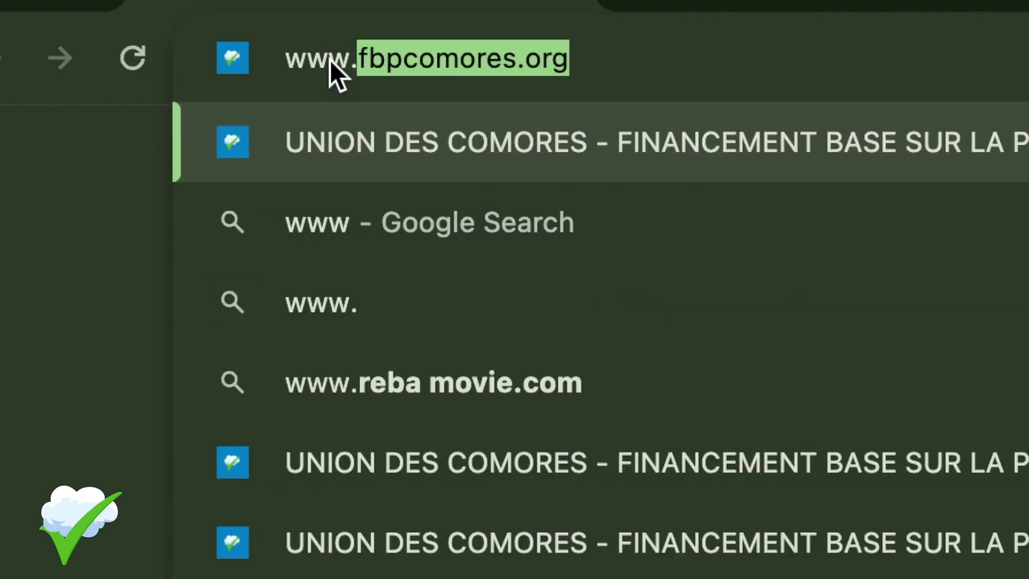
{"action": "type", "text": "comore"}
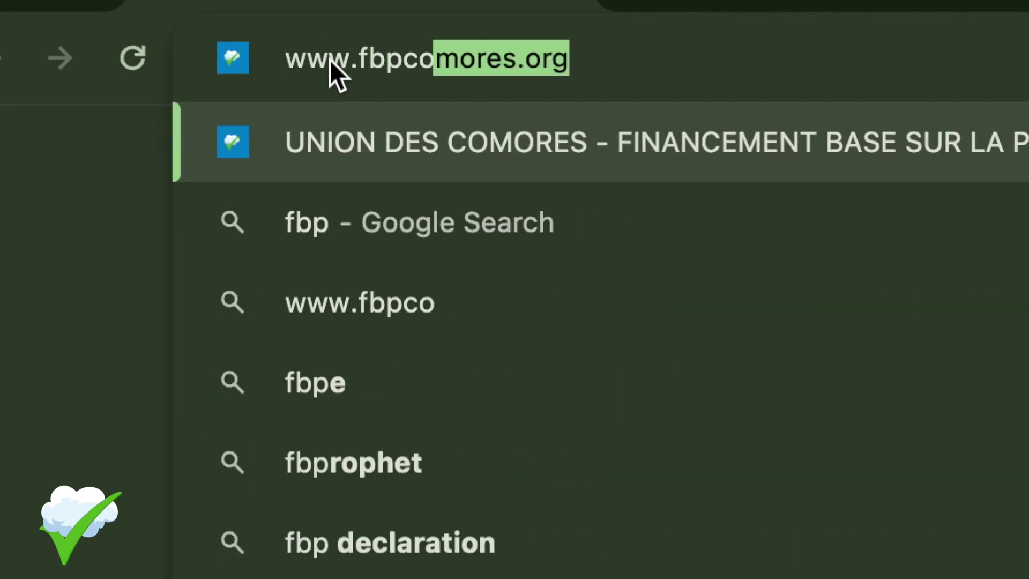
{"action": "type", "text": "s.org"}
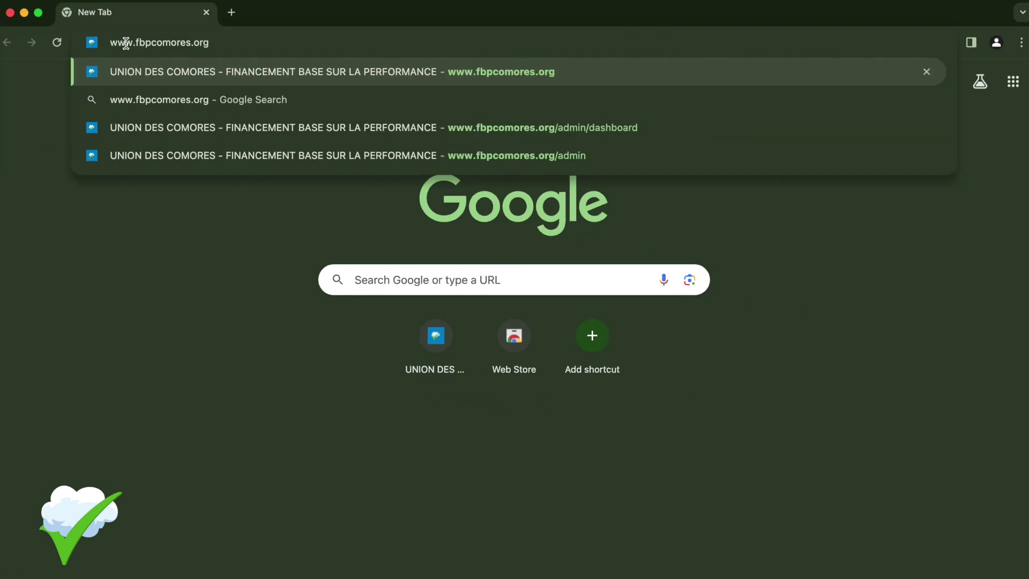
{"action": "key", "text": "Return"}
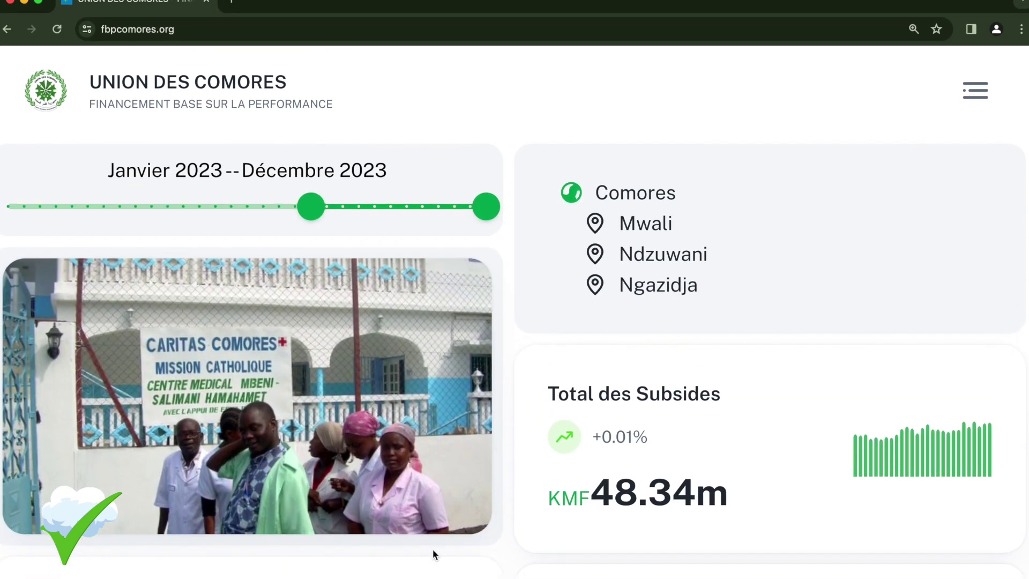
{"action": "scroll", "coordinate": [432, 557], "scroll_direction": "down", "scroll_amount": 3}
{"action": "scroll", "coordinate": [434, 500], "scroll_direction": "down", "scroll_amount": 6}
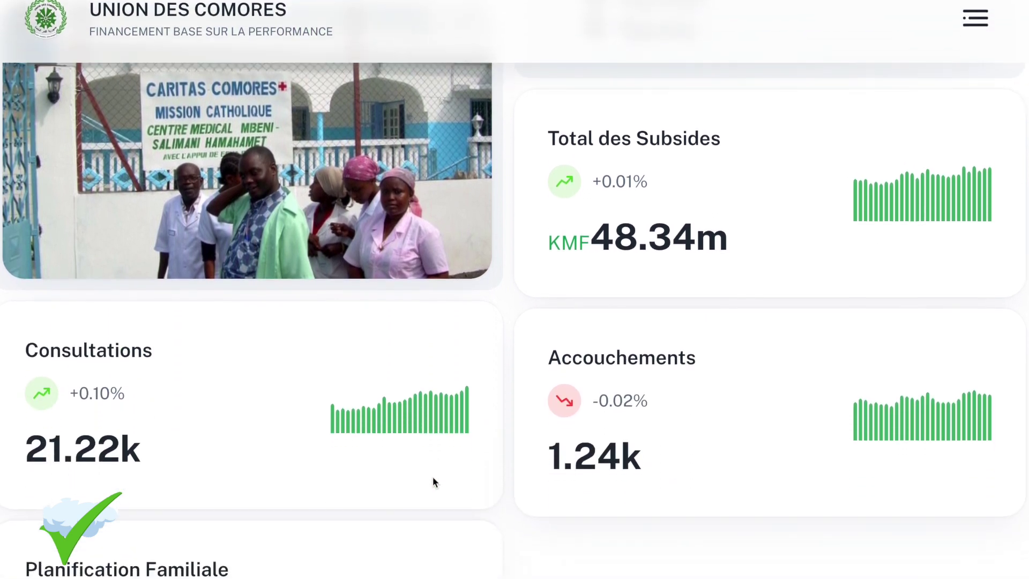
{"action": "scroll", "coordinate": [432, 417], "scroll_direction": "down", "scroll_amount": 3}
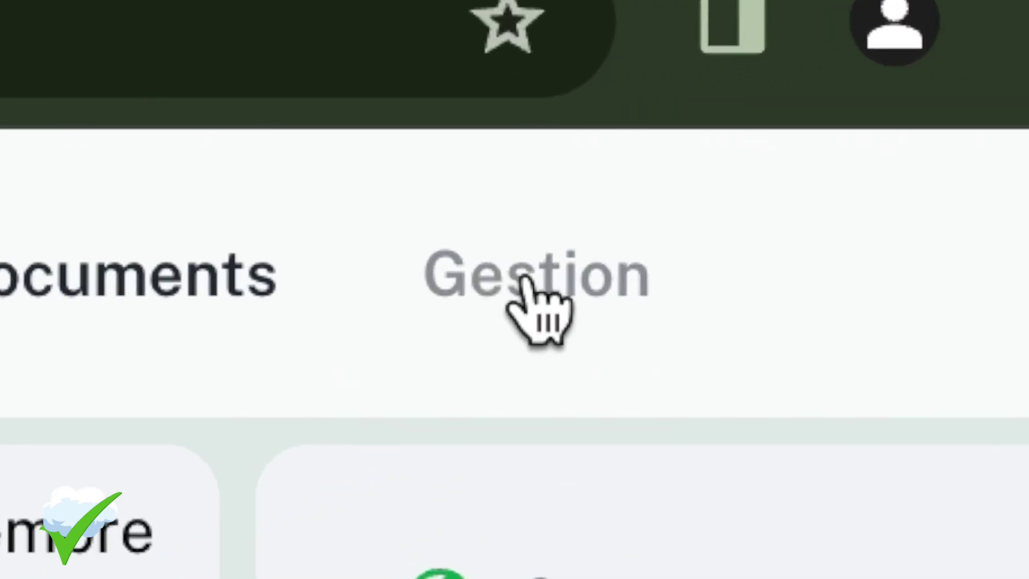
Sign in to Gestion with the trainer's e-mail and password, dismissing Chrome's password warning.
{"action": "left_click", "coordinate": [524, 280]}
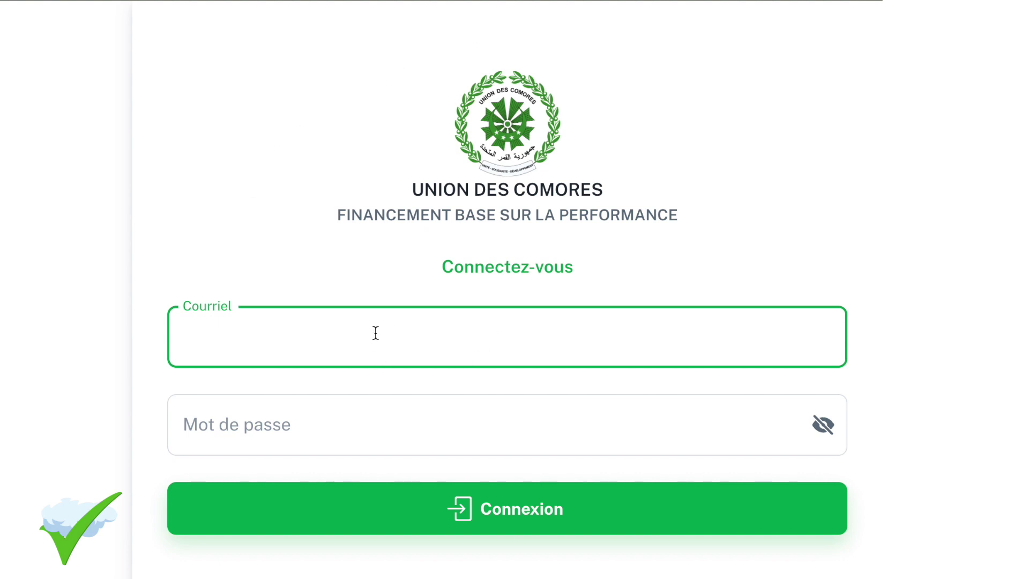
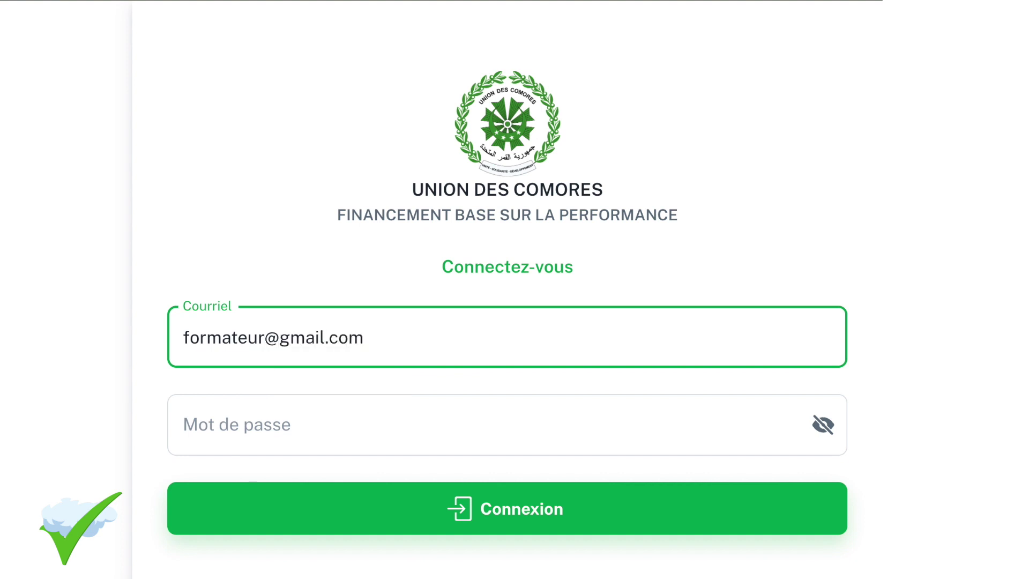
{"action": "left_click", "coordinate": [184, 424]}
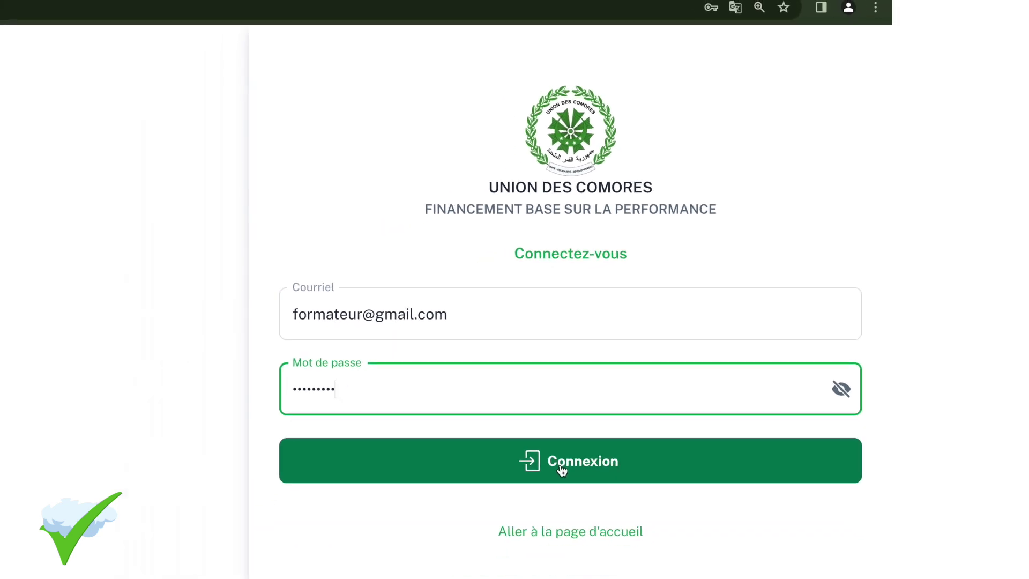
{"action": "left_click", "coordinate": [562, 469]}
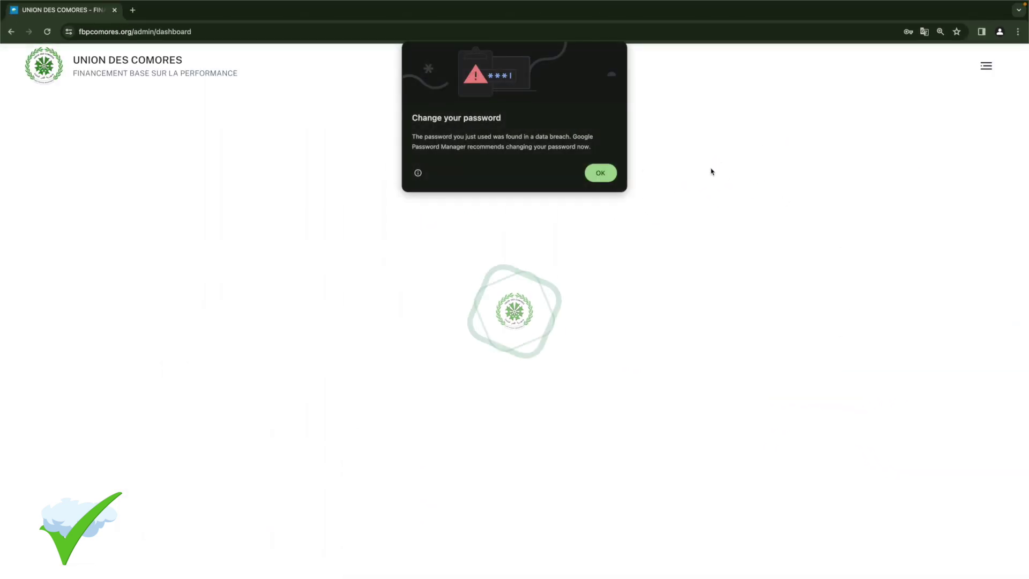
{"action": "left_click", "coordinate": [601, 174]}
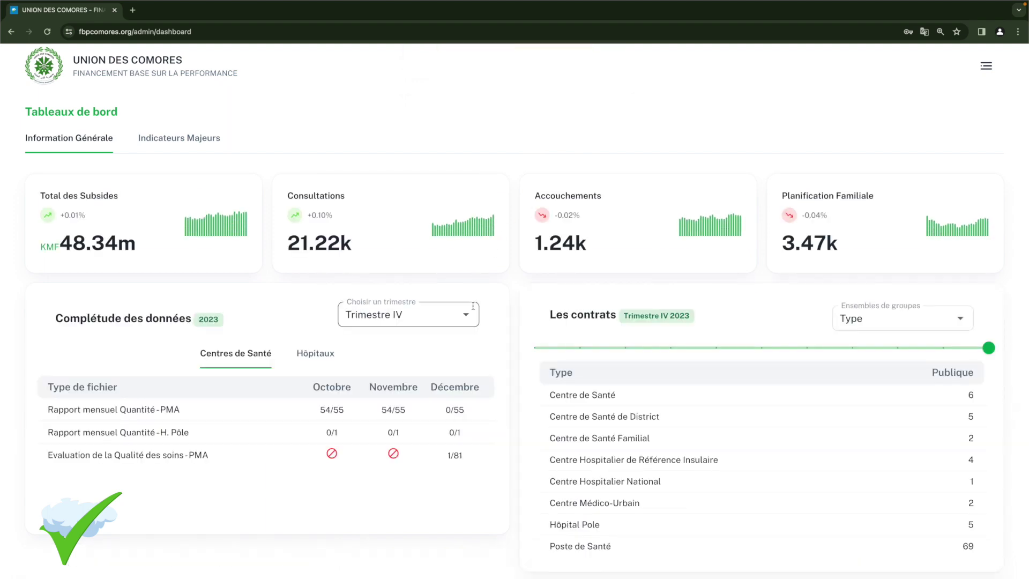
{"action": "scroll", "coordinate": [472, 307], "scroll_direction": "down", "scroll_amount": 5}
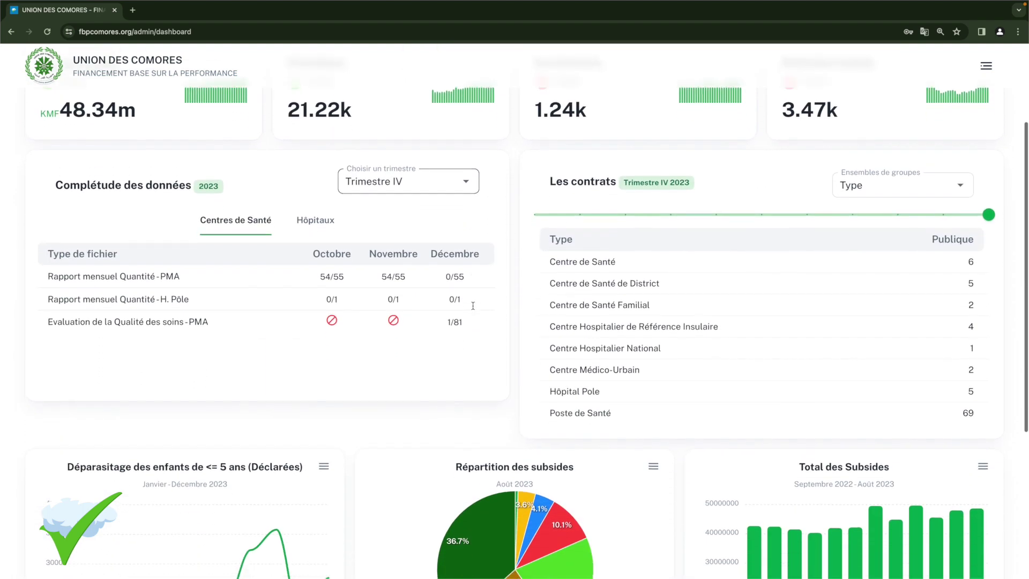
{"action": "scroll", "coordinate": [473, 306], "scroll_direction": "down", "scroll_amount": 5}
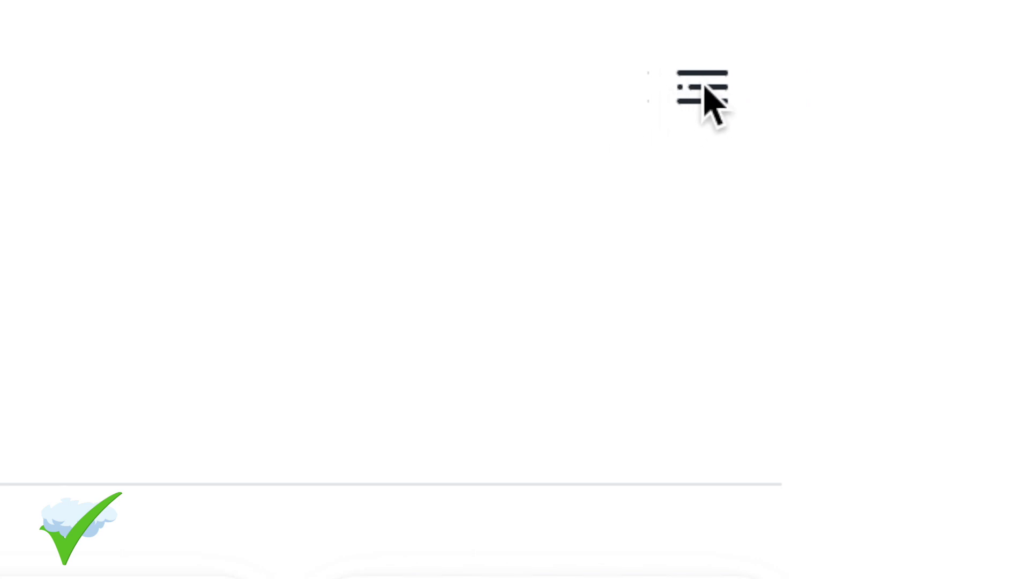
{"action": "left_click", "coordinate": [702, 88]}
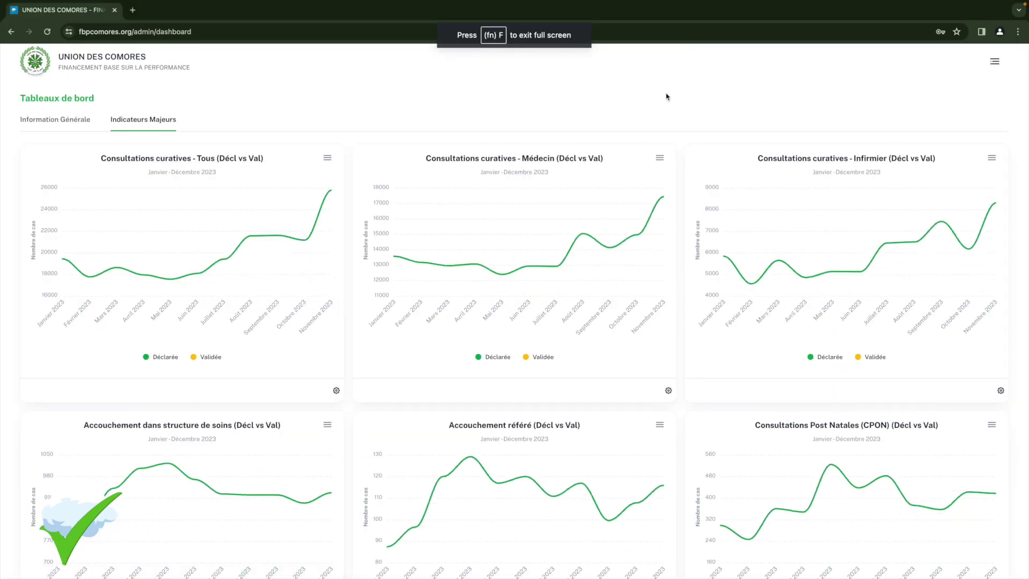
Open the Formateur profile's Info de connexion fields and save them with Sauvegarder.
{"action": "left_click", "coordinate": [995, 63]}
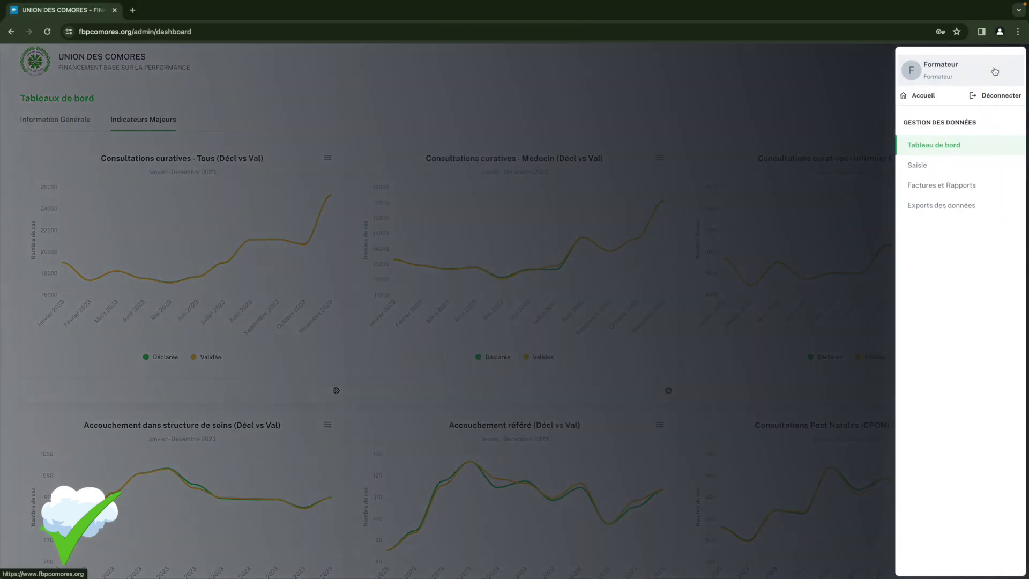
{"action": "left_click", "coordinate": [995, 71]}
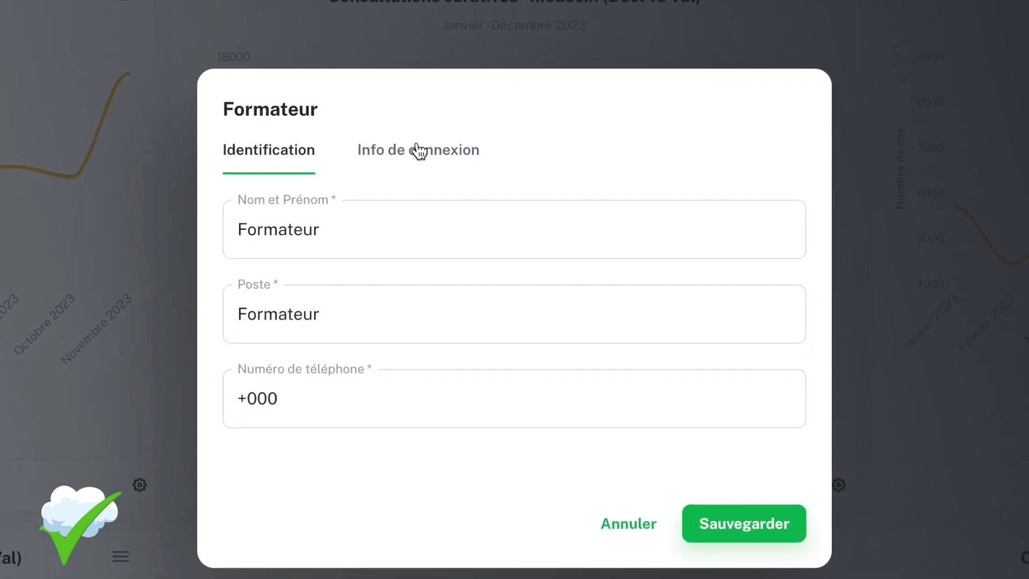
{"action": "left_click", "coordinate": [375, 144]}
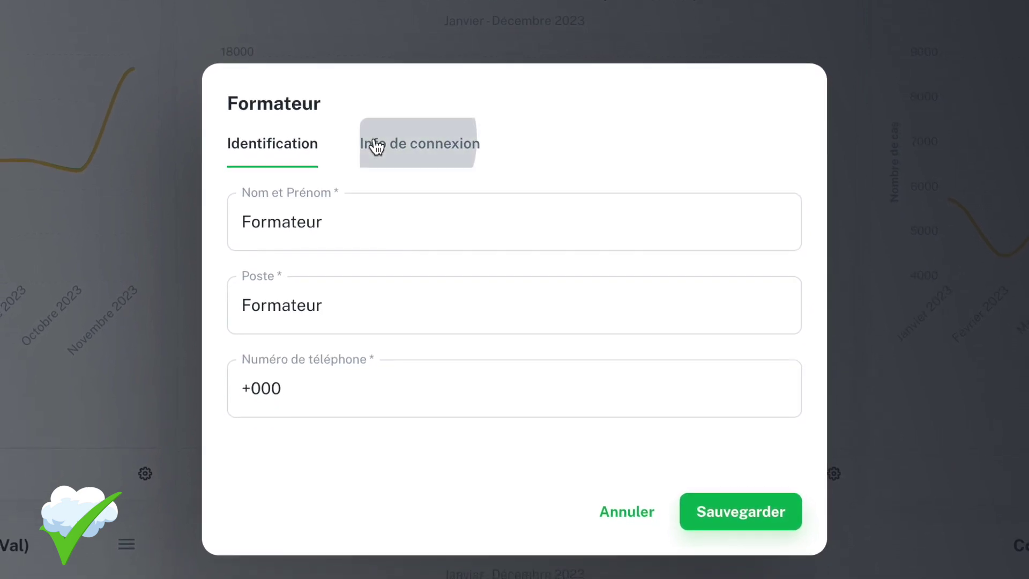
{"action": "left_click", "coordinate": [363, 222]}
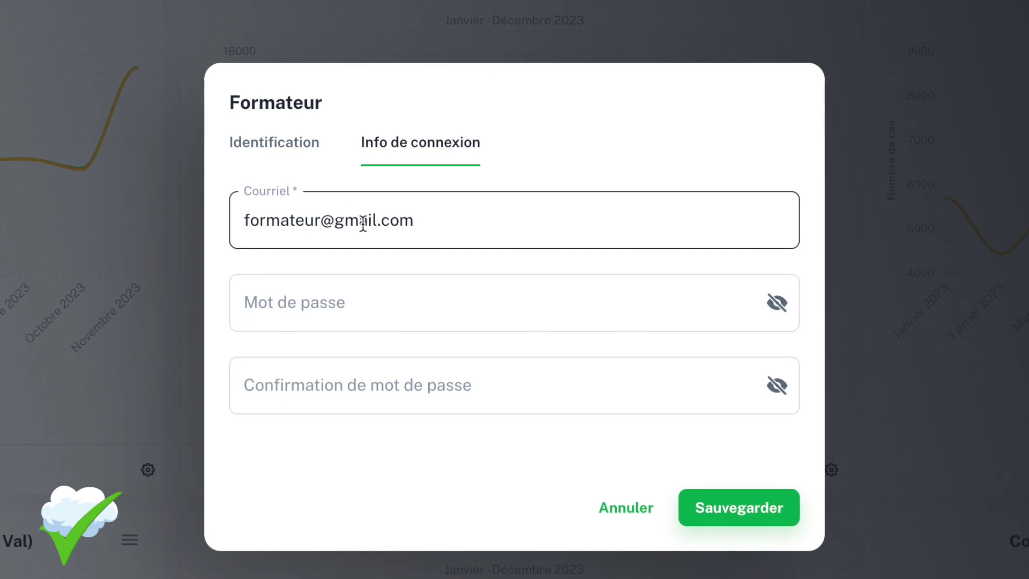
{"action": "left_click", "coordinate": [450, 224]}
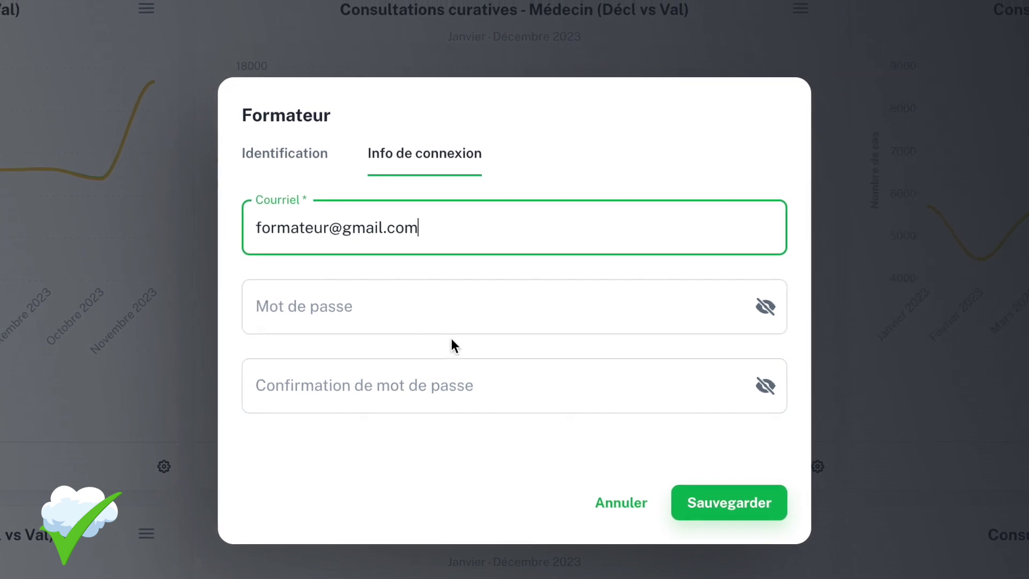
{"action": "left_click", "coordinate": [313, 161]}
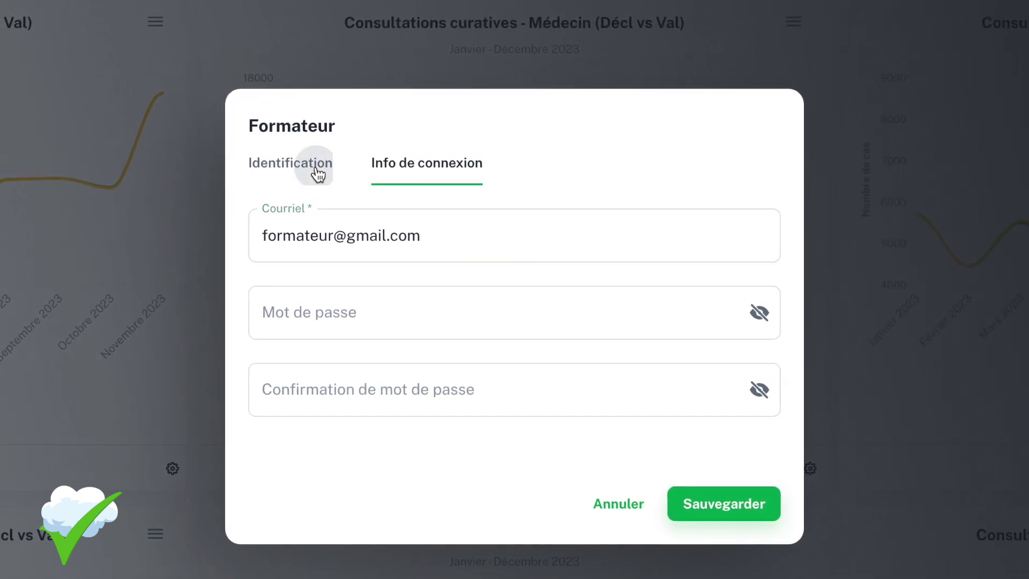
{"action": "left_click", "coordinate": [403, 173]}
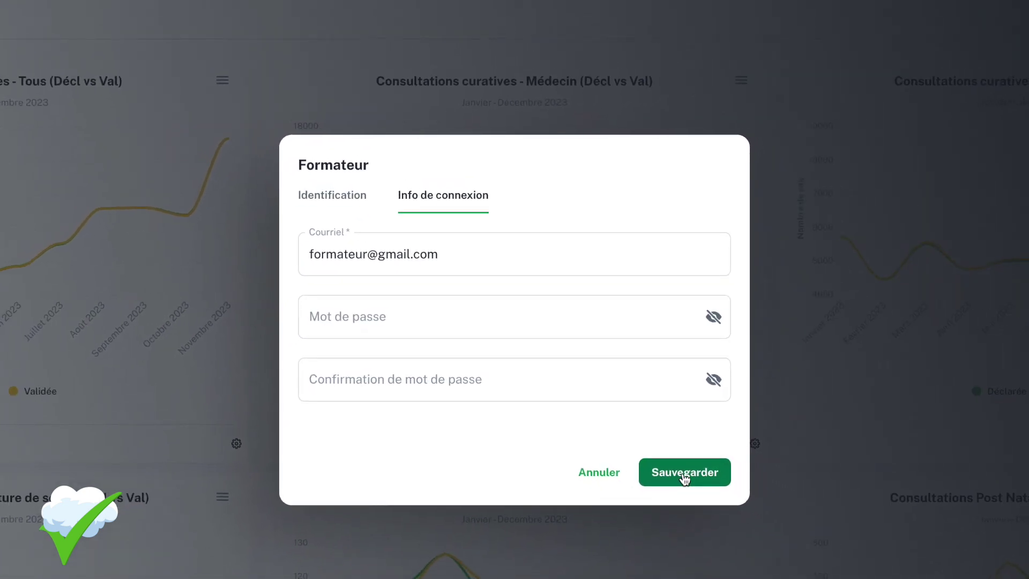
{"action": "left_click", "coordinate": [673, 462]}
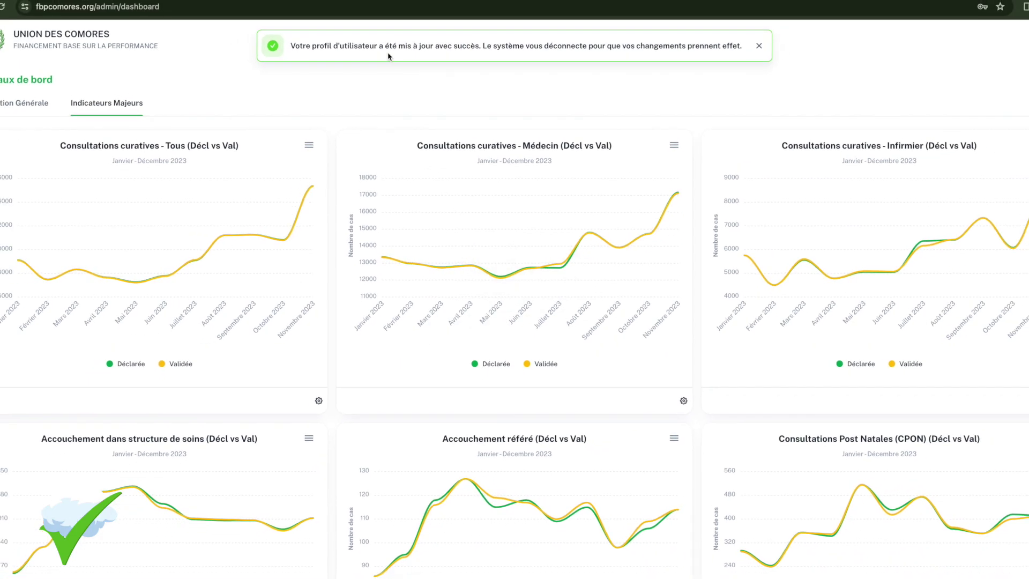
Show the Information Générale overview, dismiss the breached-password warning, and open the navigation menu.
{"action": "left_click", "coordinate": [30, 108]}
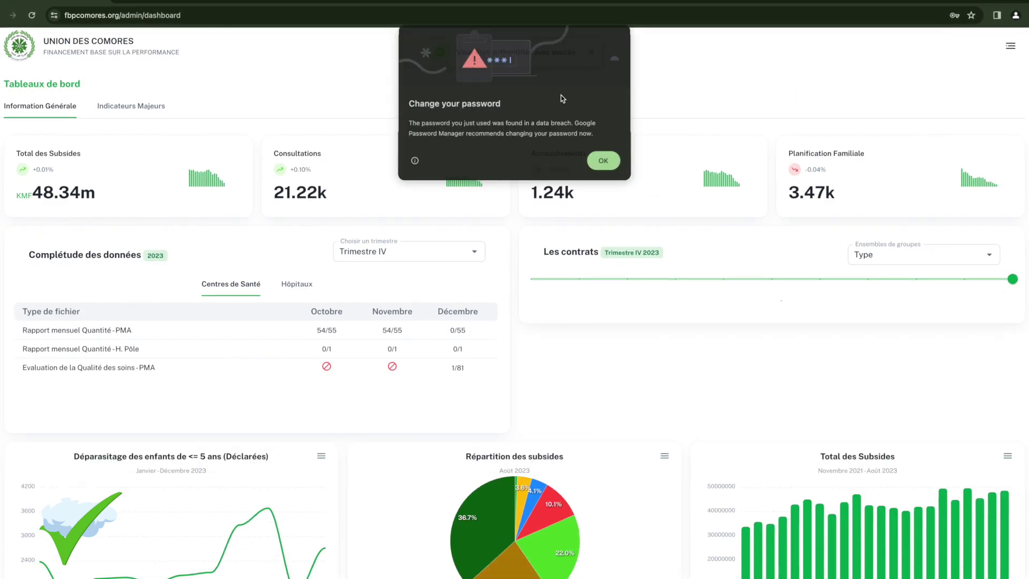
{"action": "left_click", "coordinate": [599, 160]}
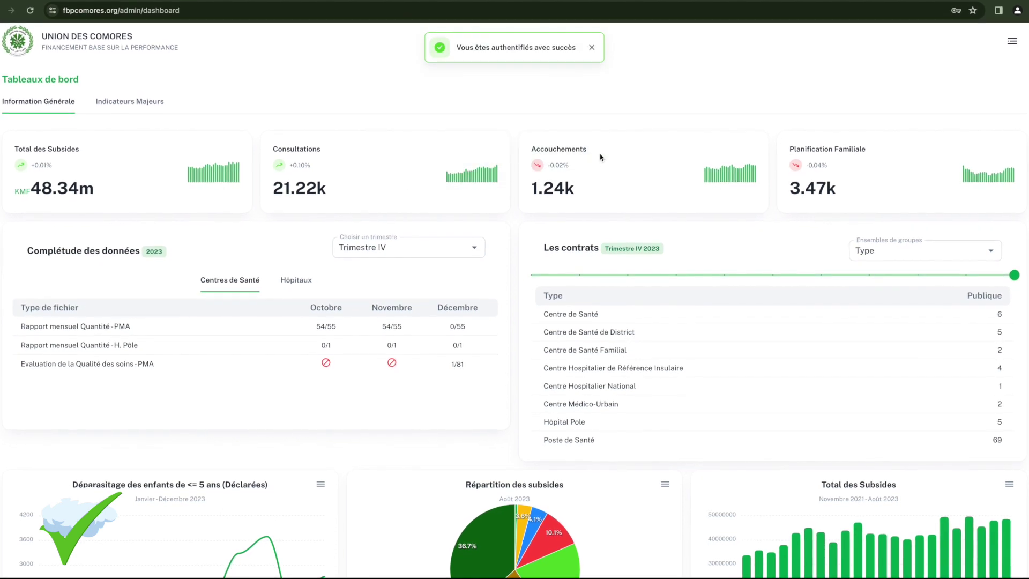
{"action": "left_click", "coordinate": [1011, 42]}
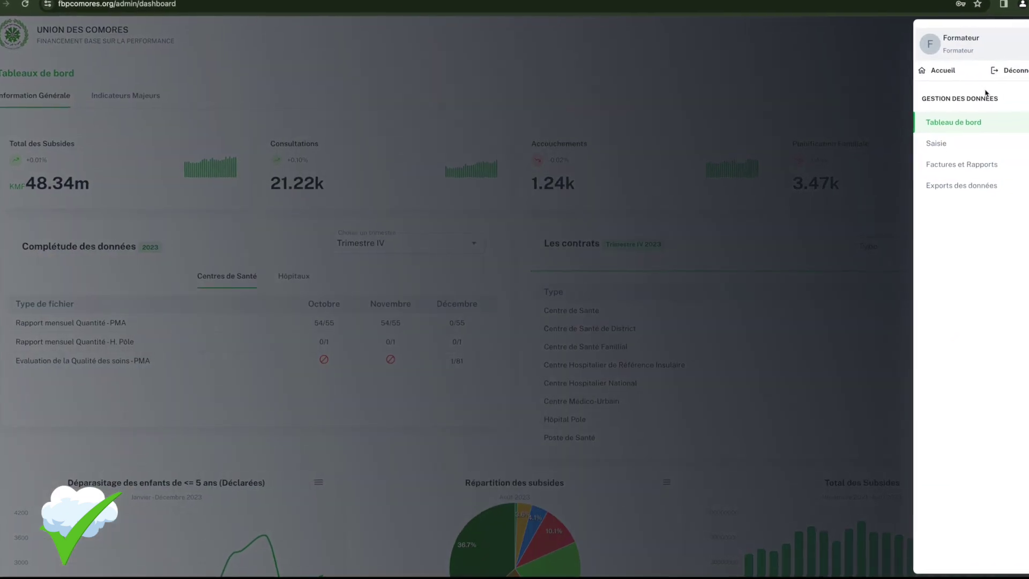
Enter a new password and its confirmation in the Formateur profile's Info de connexion tab.
{"action": "left_click", "coordinate": [951, 47]}
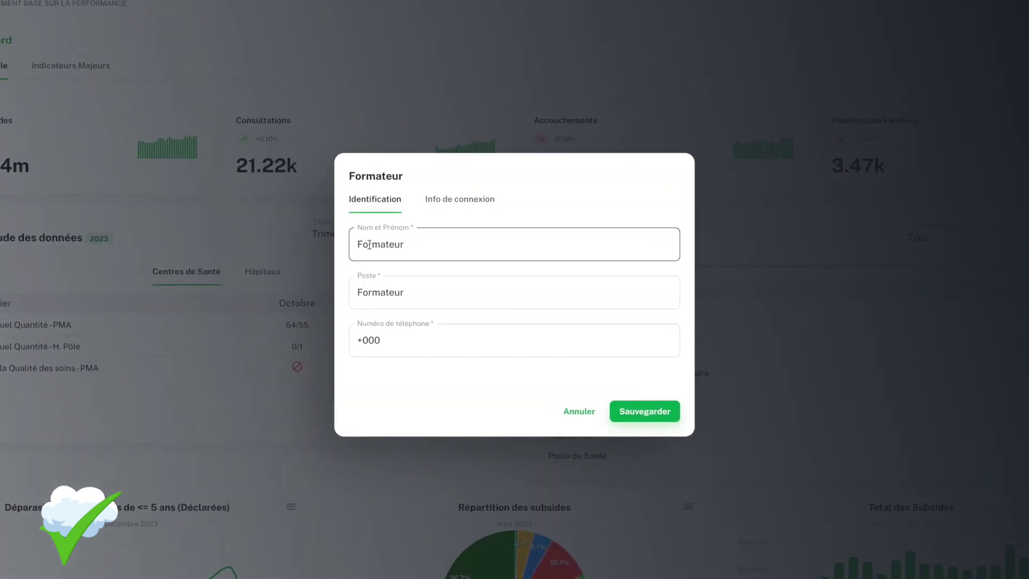
{"action": "left_click", "coordinate": [431, 205]}
{"action": "left_click", "coordinate": [411, 292]}
{"action": "type", "text": "••••••••••••••••••"}
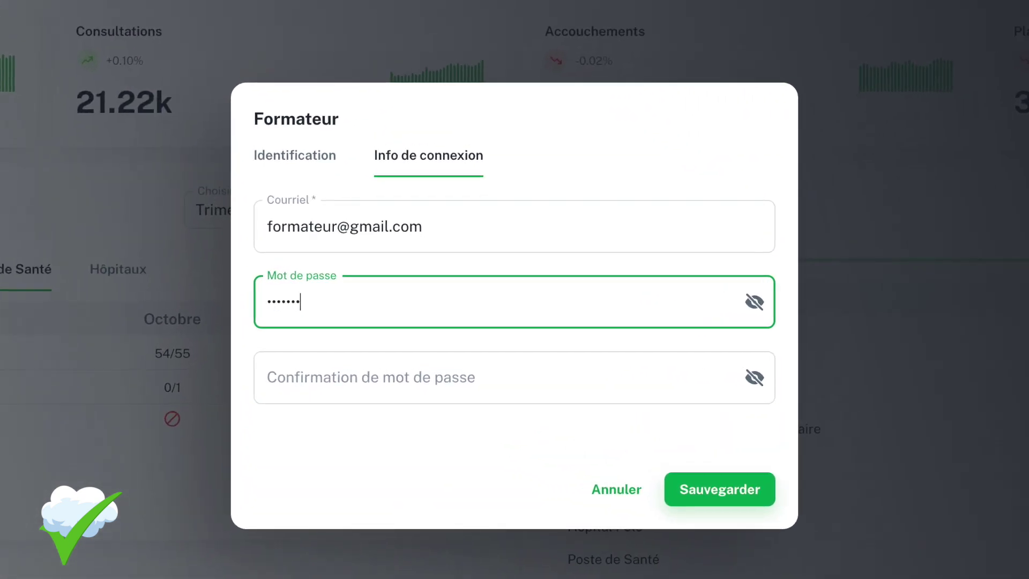
{"action": "left_click", "coordinate": [349, 382]}
{"action": "type", "text": "••••••••••••••••"}
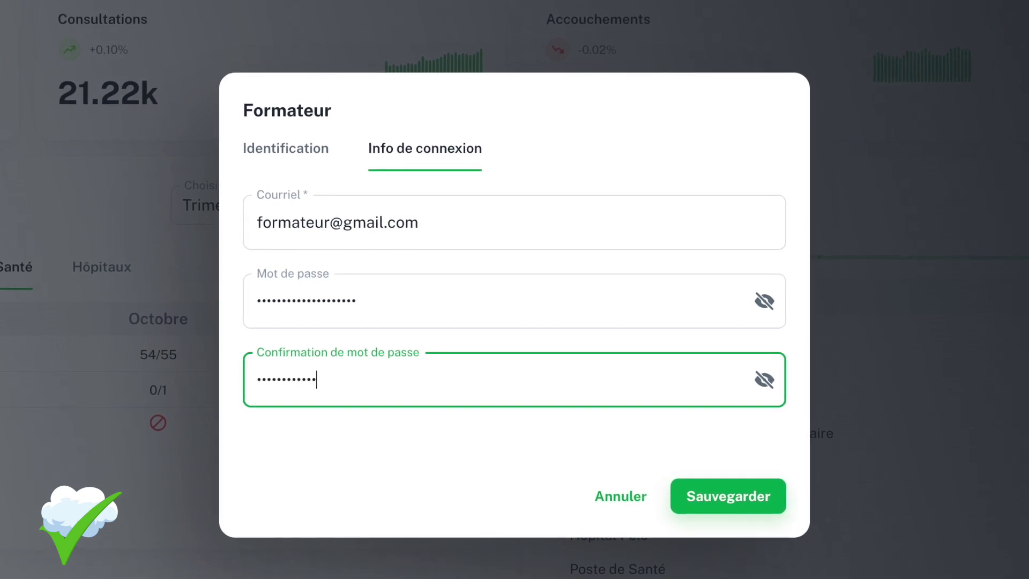
{"action": "type", "text": "•••"}
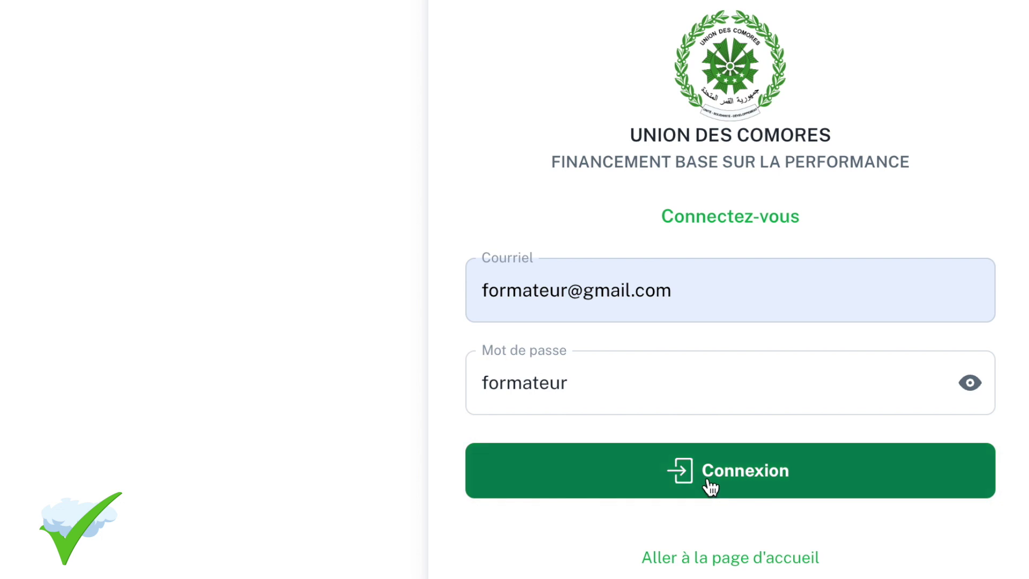
Sign back in to the dashboard, dismiss the password warning, and open the navigation menu.
{"action": "left_click", "coordinate": [708, 476]}
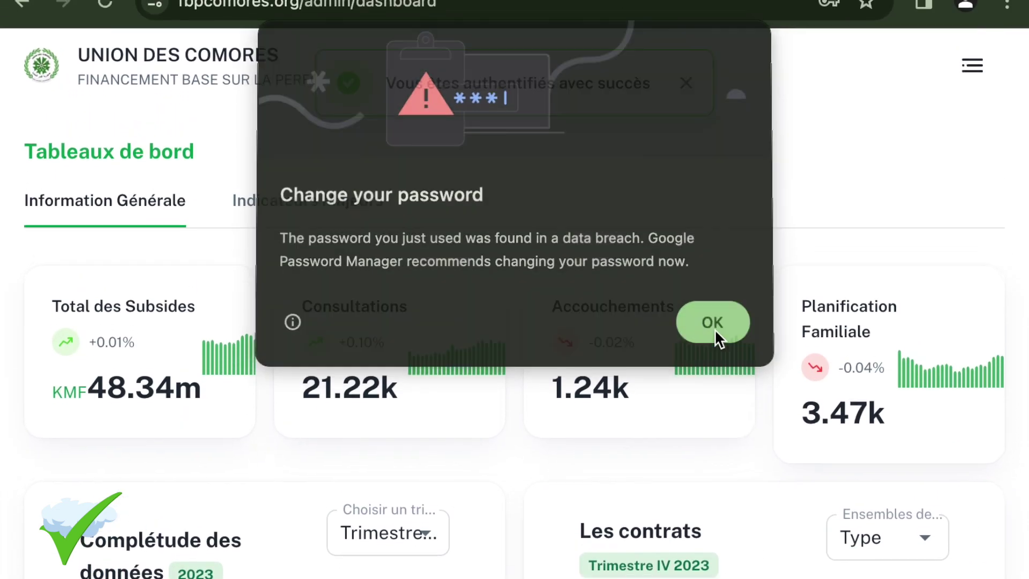
{"action": "left_click", "coordinate": [713, 261]}
{"action": "left_click", "coordinate": [983, 96]}
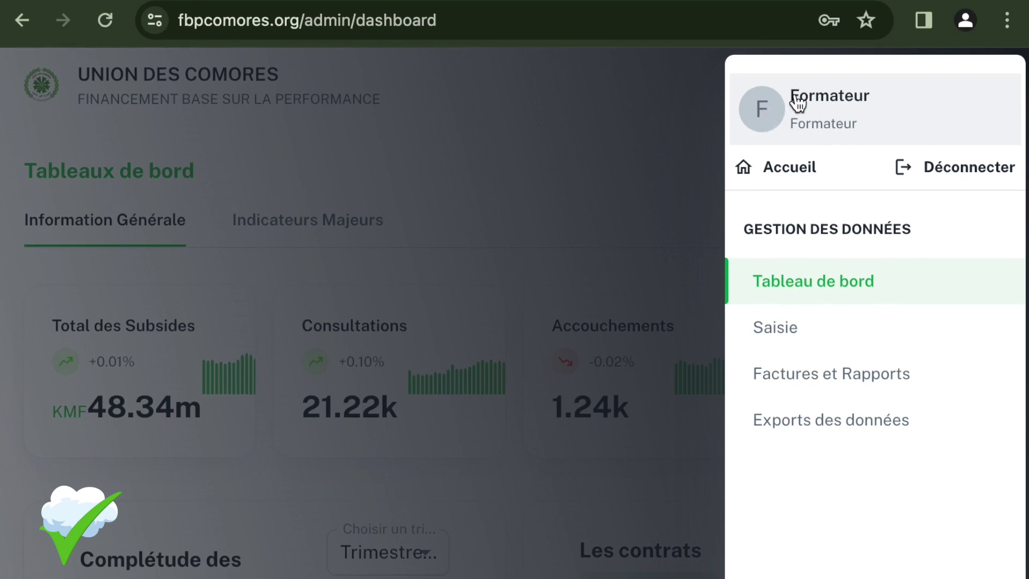
In the Formateur profile's Info de connexion tab, fill Mot de passe and Confirmation, then save.
{"action": "left_click", "coordinate": [799, 103]}
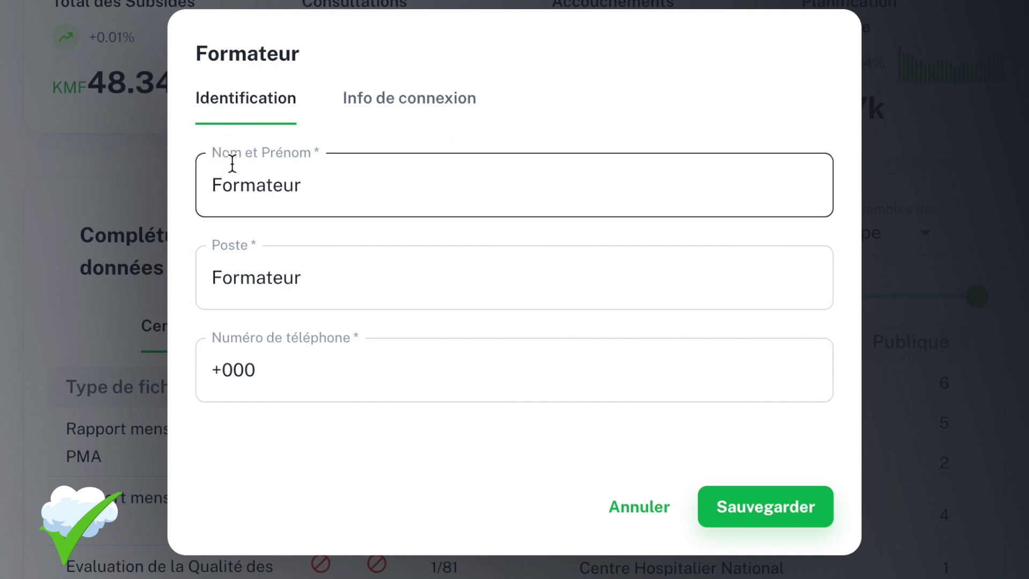
{"action": "left_click", "coordinate": [442, 274]}
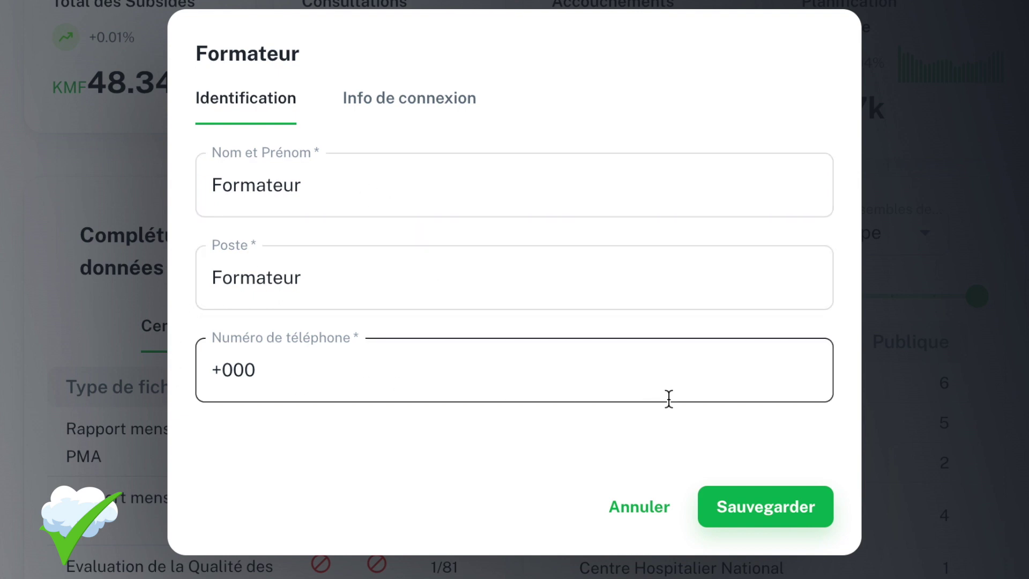
{"action": "left_click", "coordinate": [301, 188]}
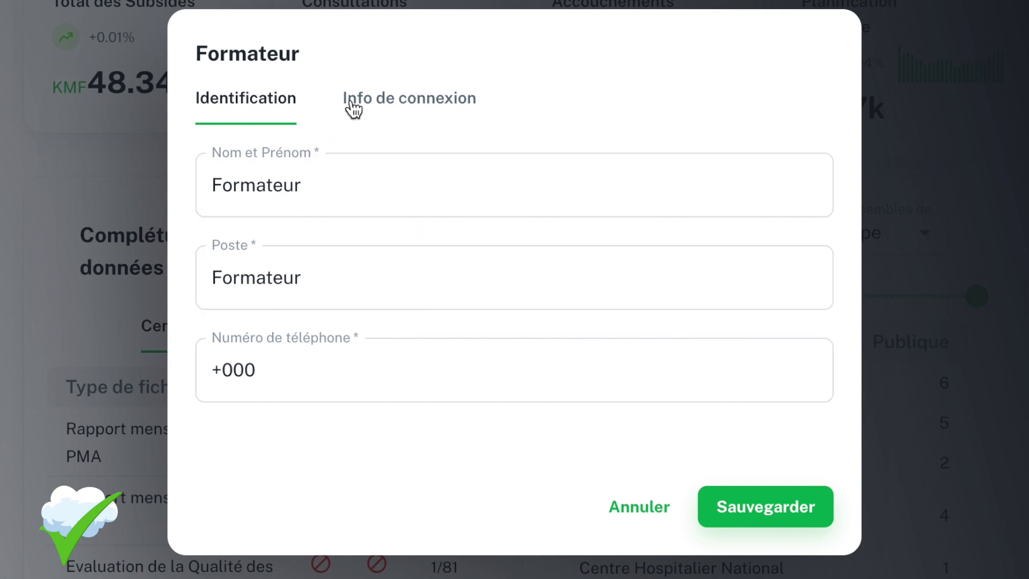
{"action": "left_click", "coordinate": [384, 106]}
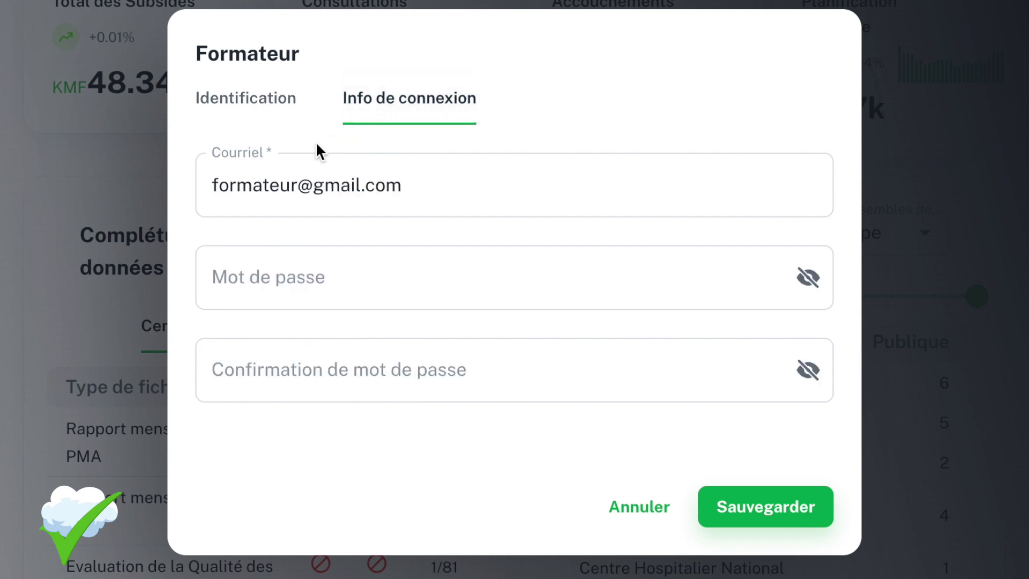
{"action": "left_click", "coordinate": [301, 267]}
{"action": "left_click", "coordinate": [358, 289]}
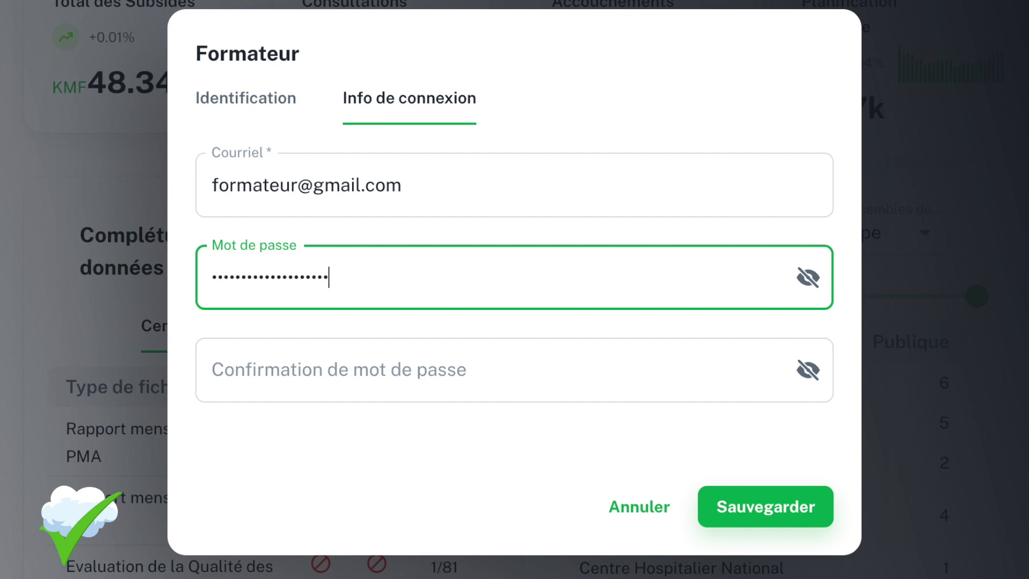
{"action": "left_click", "coordinate": [408, 362]}
{"action": "type", "text": "f"}
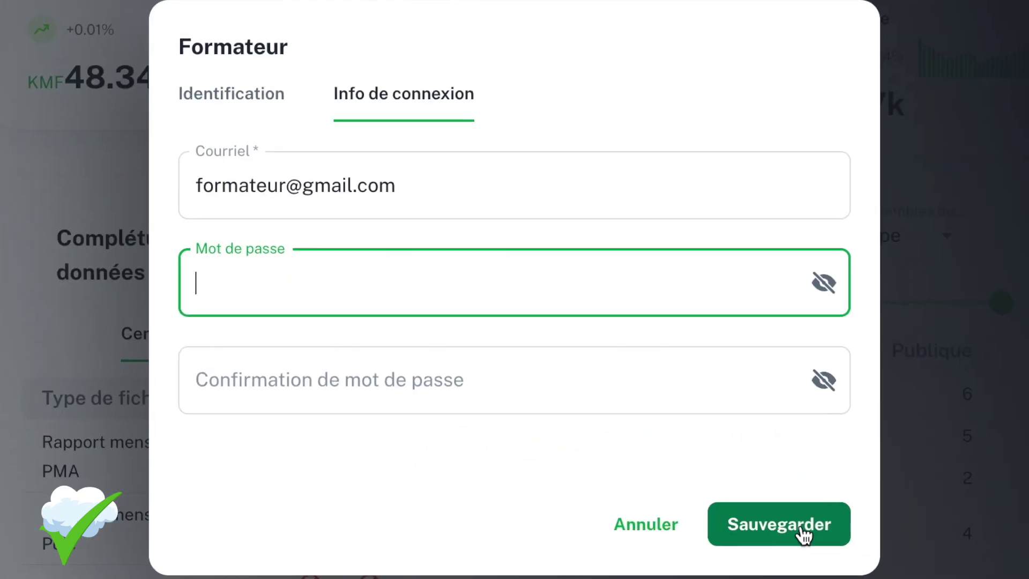
{"action": "left_click", "coordinate": [609, 325]}
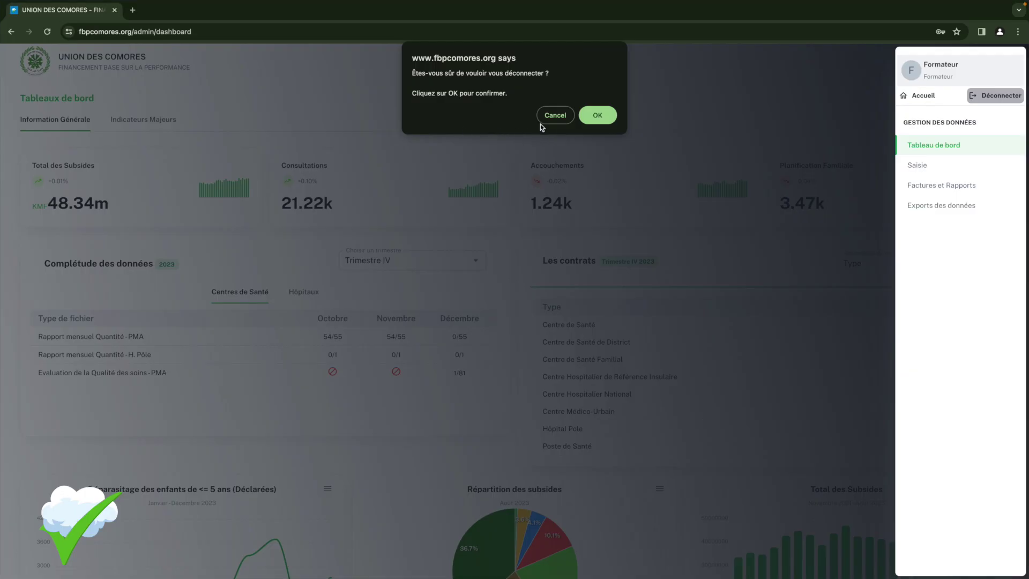
Confirm the sign-out, dismiss the password warning, then choose Déconnecter and confirm.
{"action": "left_click", "coordinate": [597, 116]}
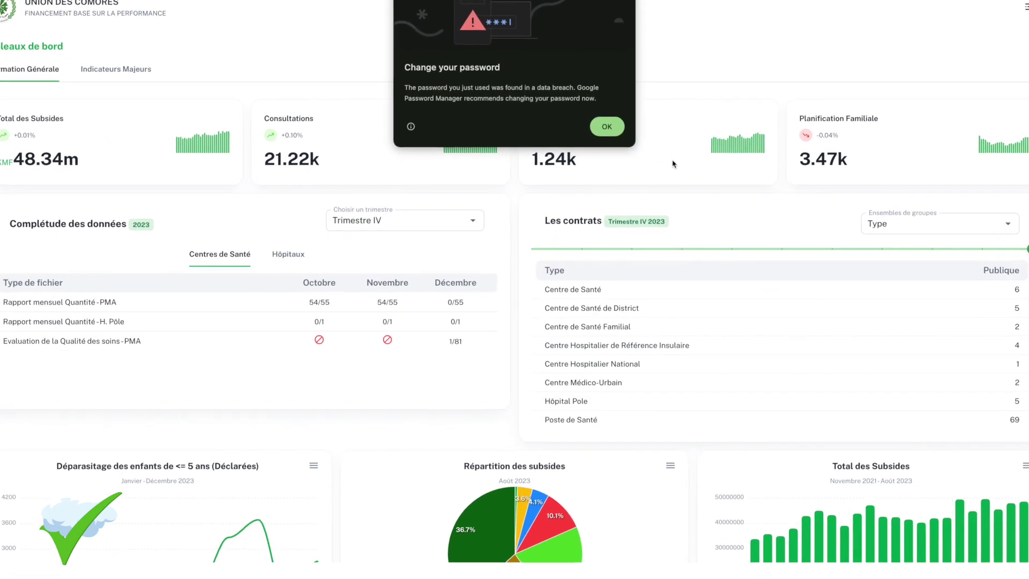
{"action": "left_click", "coordinate": [606, 126]}
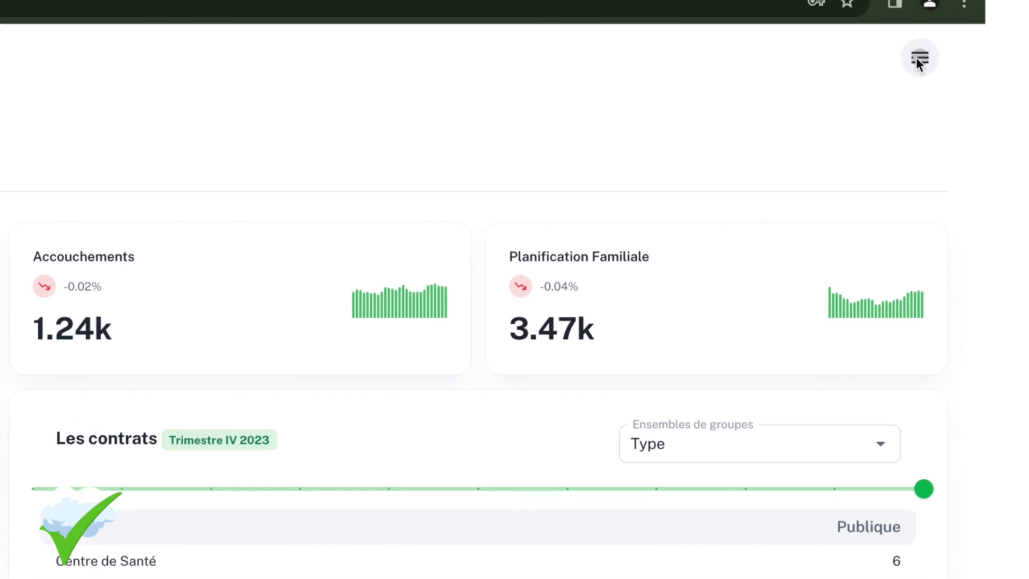
{"action": "left_click", "coordinate": [916, 52]}
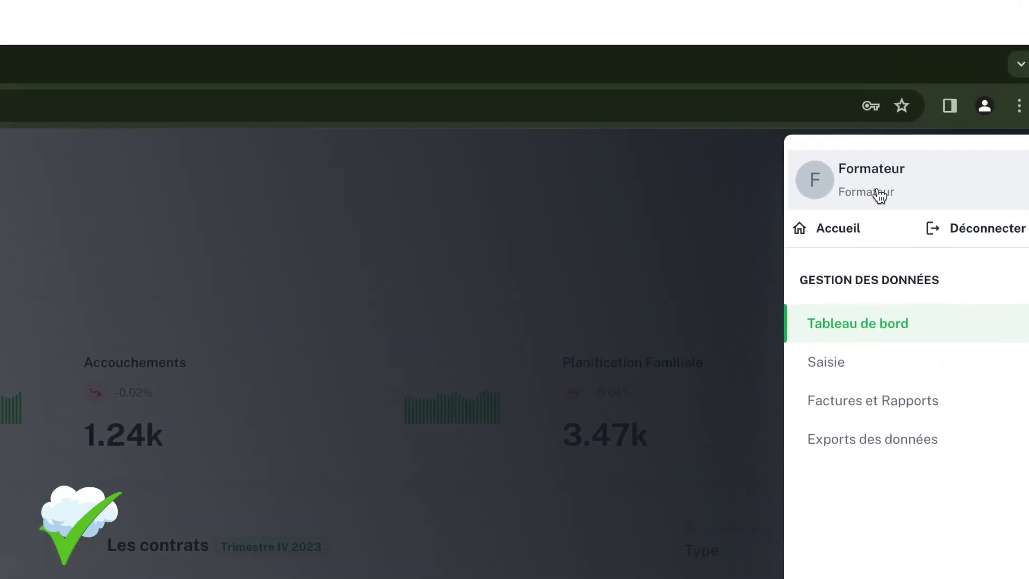
{"action": "left_click", "coordinate": [956, 228]}
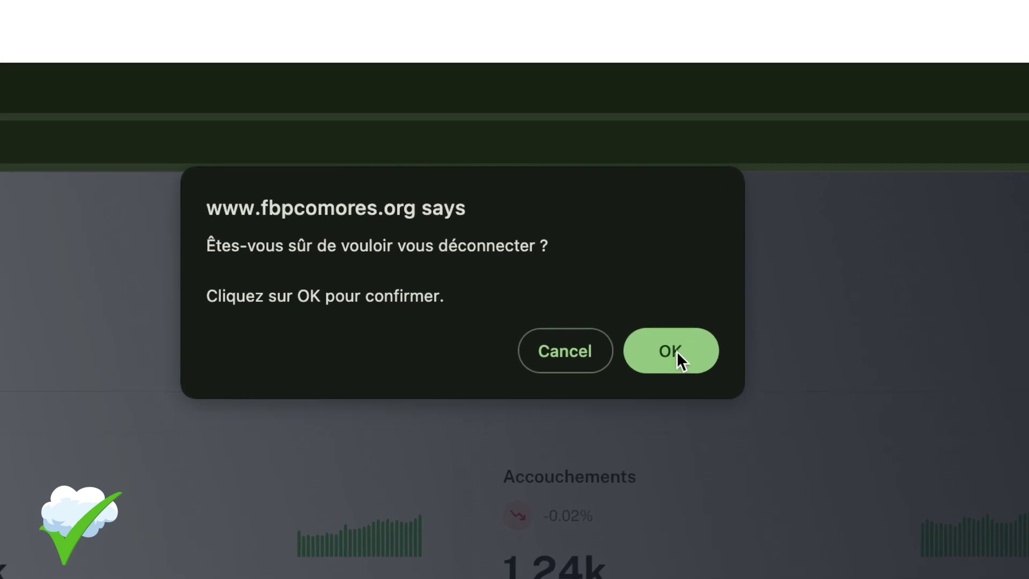
{"action": "left_click", "coordinate": [667, 369]}
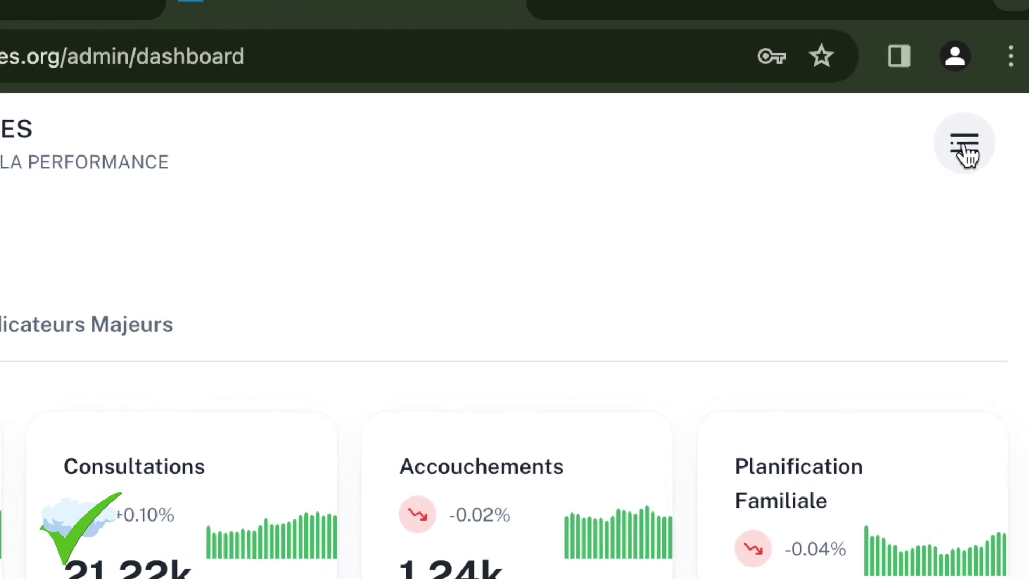
Log out again via Déconnecter in the navigation menu and confirm with OK.
{"action": "left_click", "coordinate": [960, 152]}
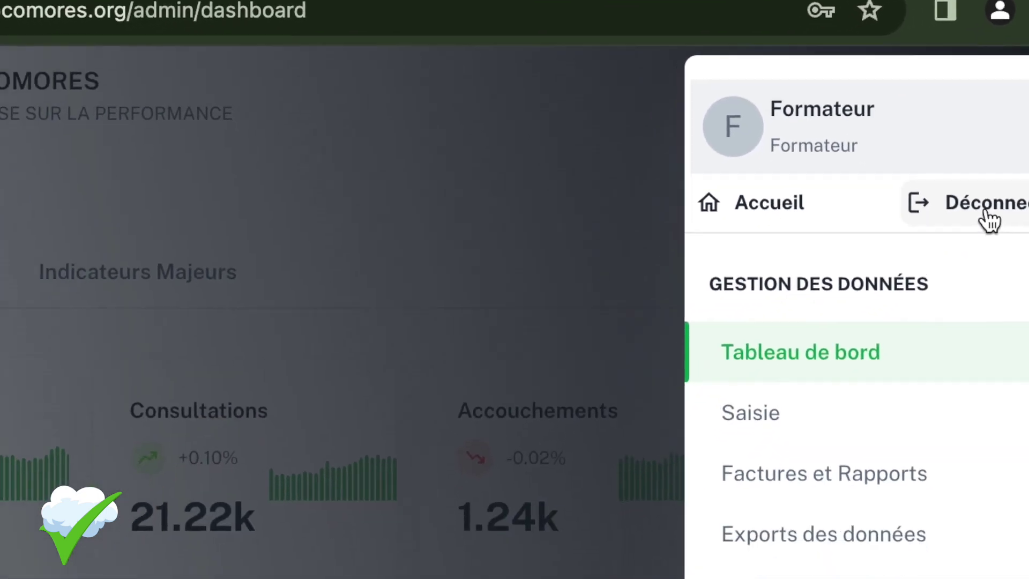
{"action": "left_click", "coordinate": [980, 208]}
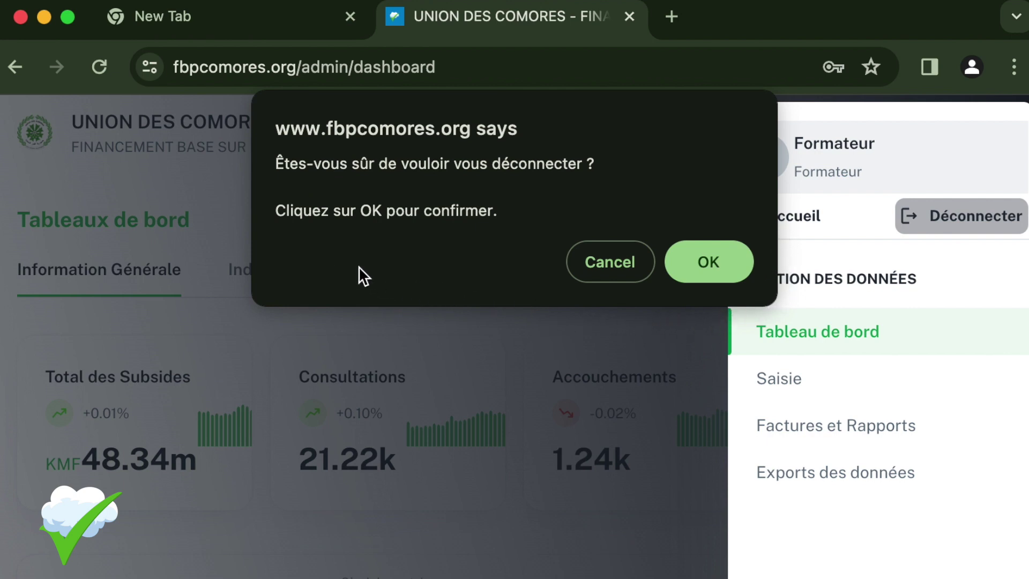
{"action": "left_click", "coordinate": [720, 264]}
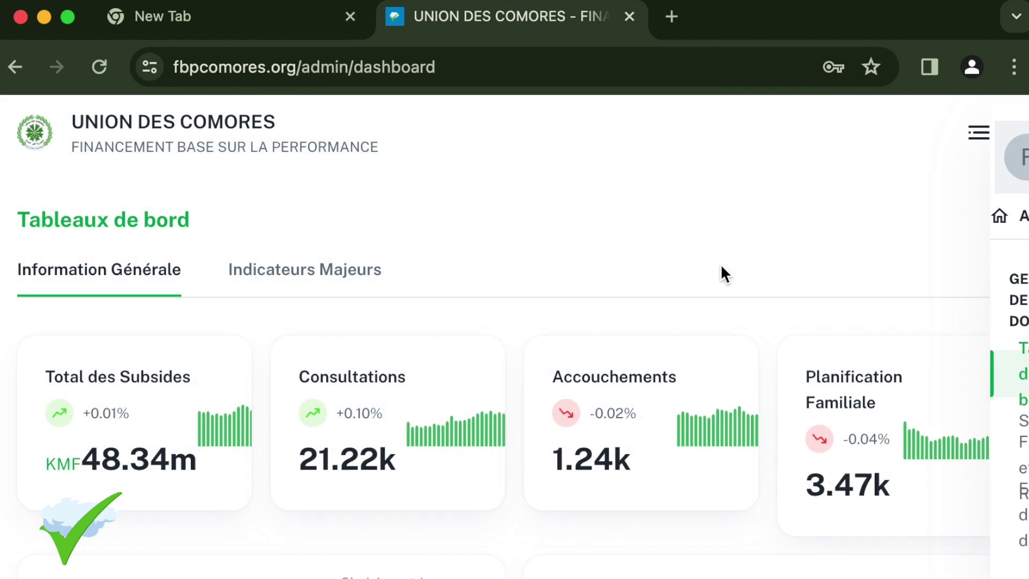